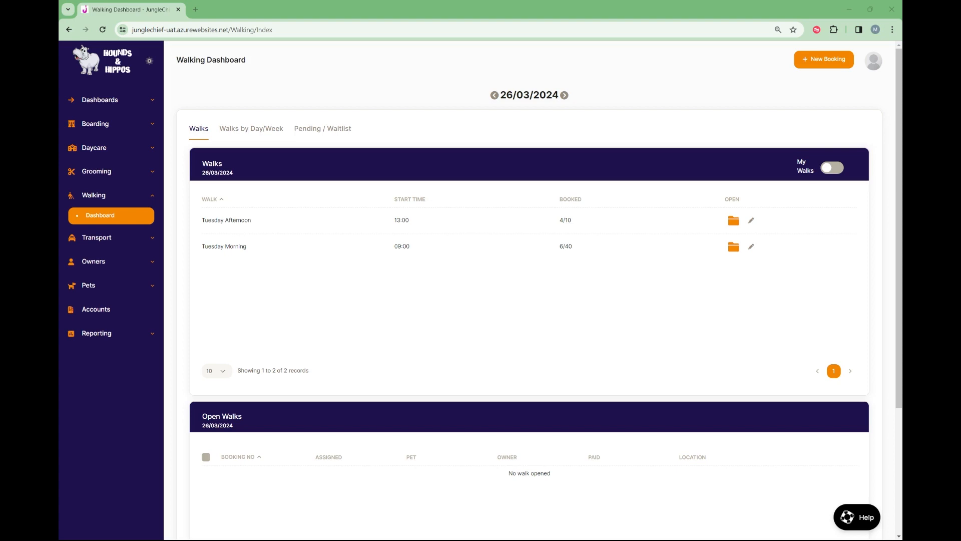
Open the company's walks administration list and examine the settings of the Monday Afternoon walk without changing them.
click(874, 65)
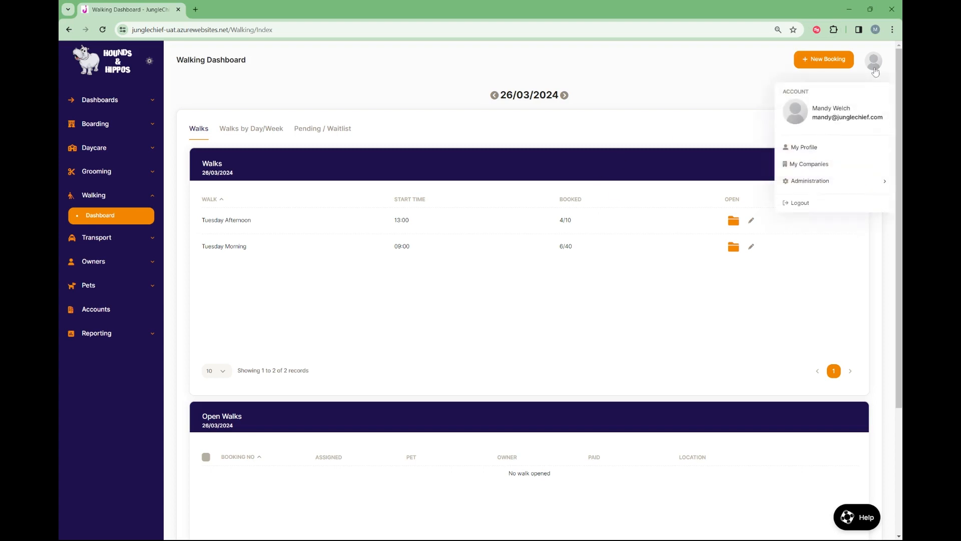
mouse_move(809, 187)
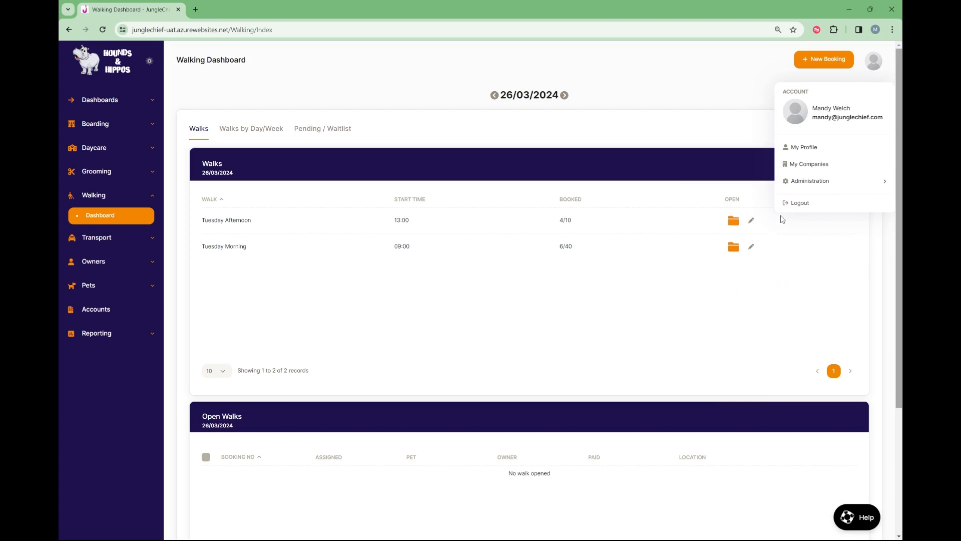
click(724, 289)
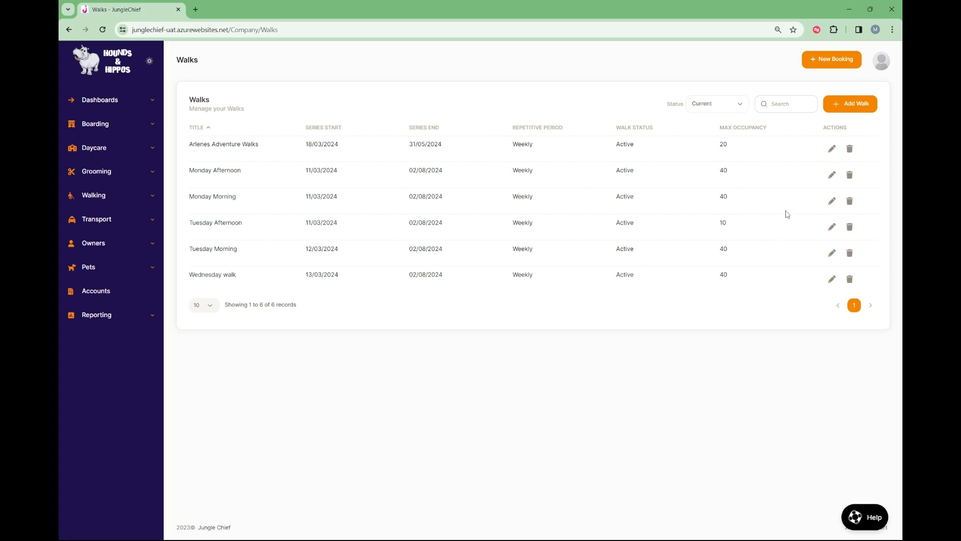
click(832, 176)
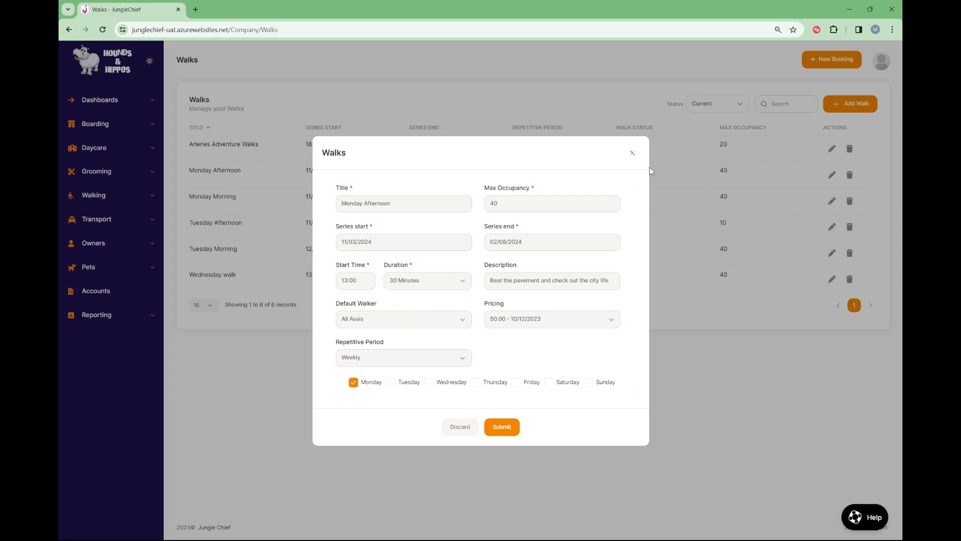
click(633, 153)
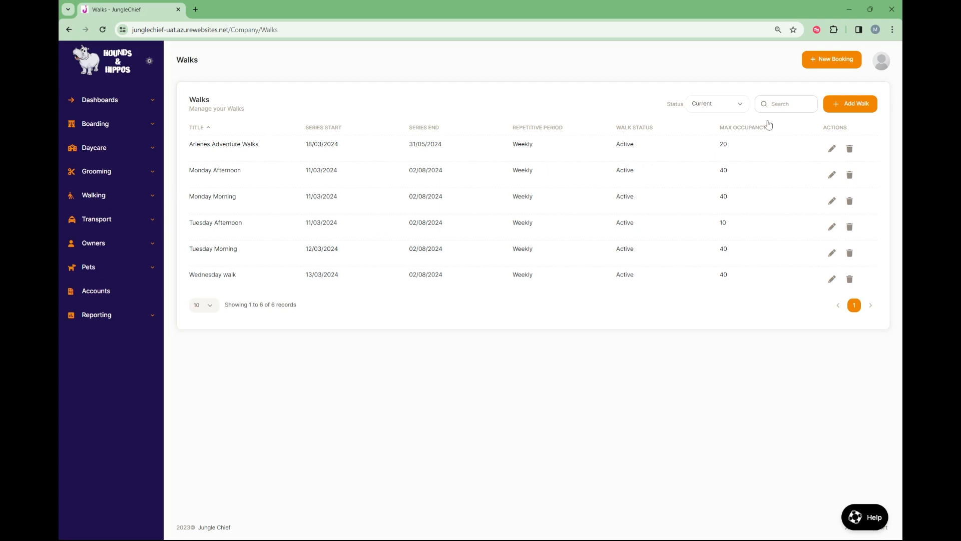
Start a new booking with the service set to Walking and Edith chosen as the pet.
click(831, 60)
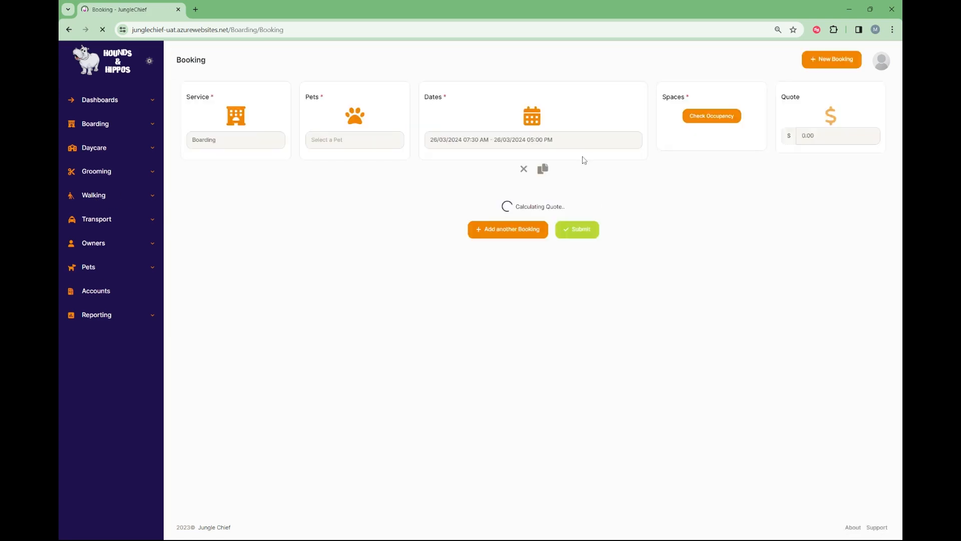
click(227, 145)
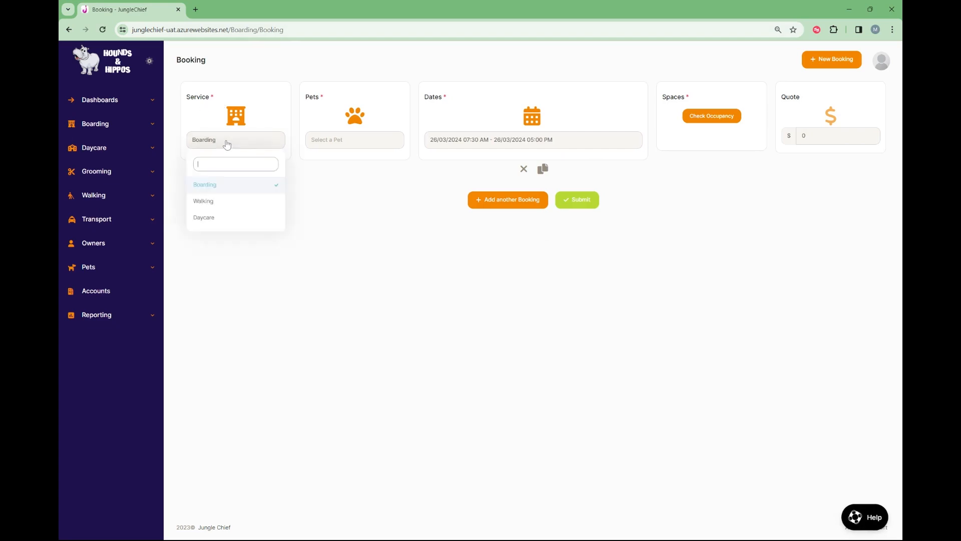
click(198, 204)
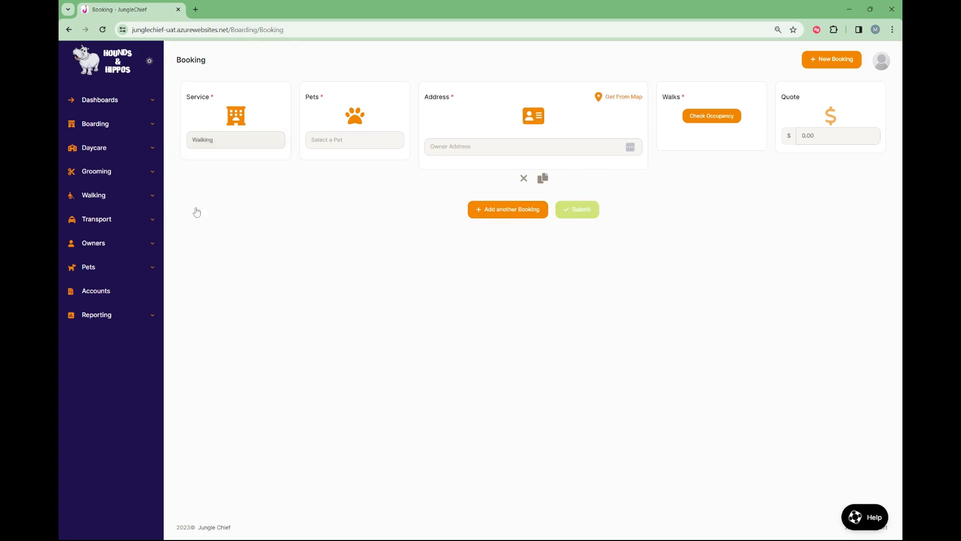
click(349, 145)
text(h)
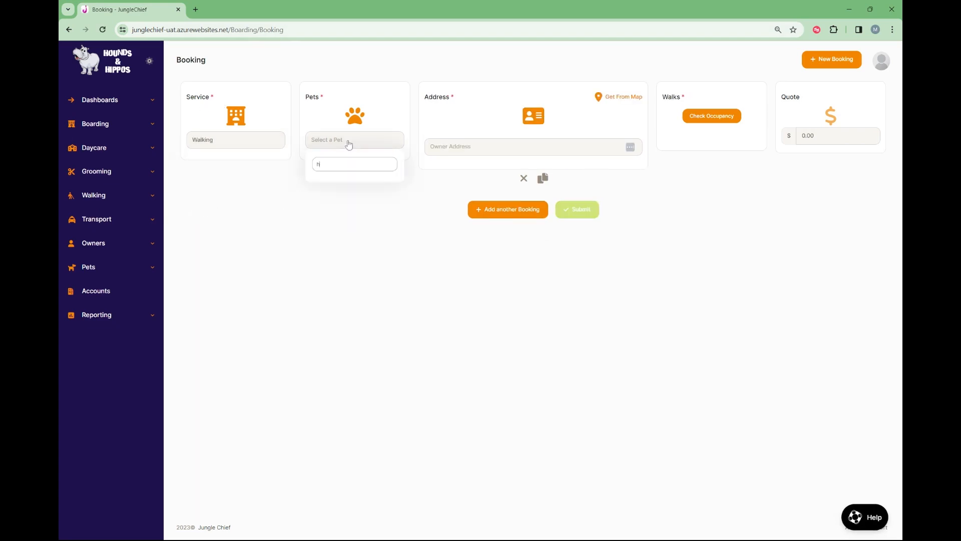
click(336, 218)
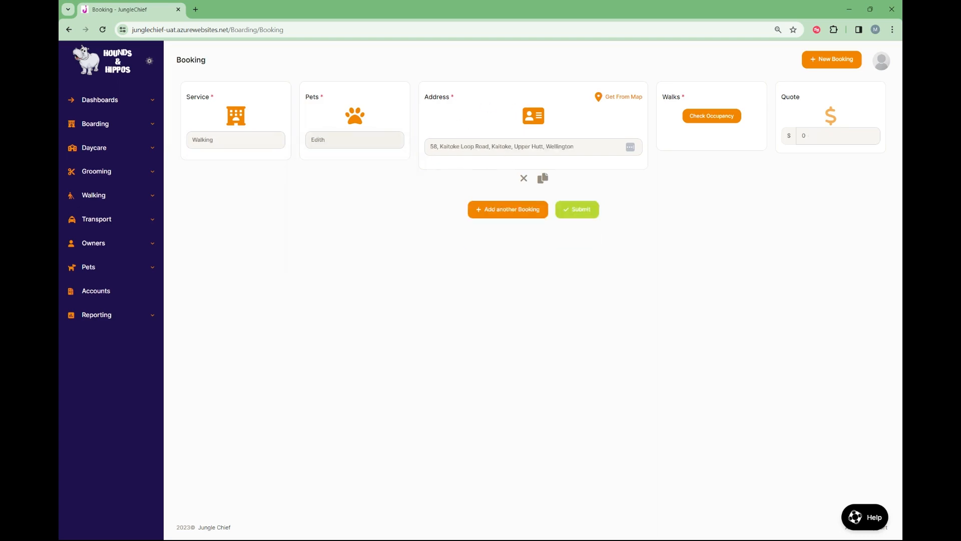
Check walk occupancy, book only the Wednesday walk on 03/04/2024 for Edith, and submit the booking.
click(697, 122)
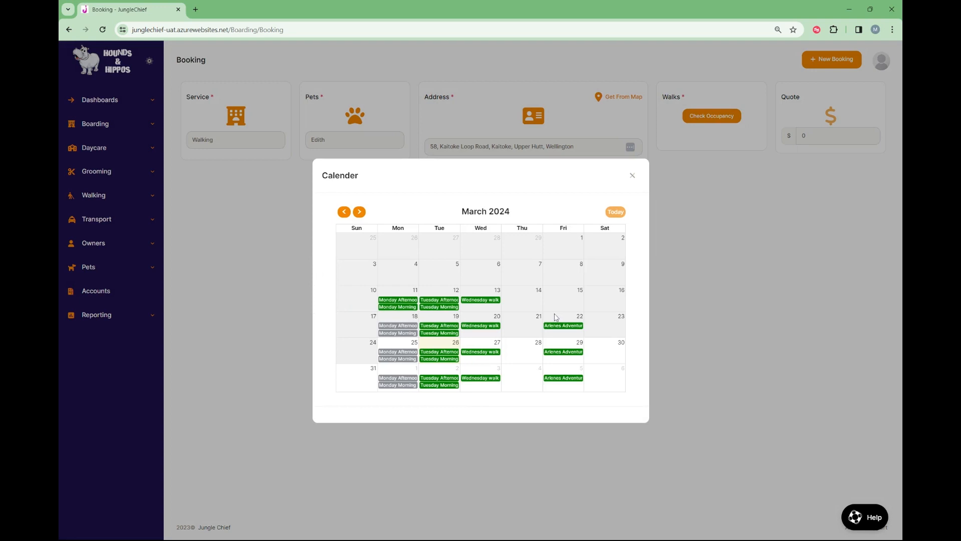
click(480, 382)
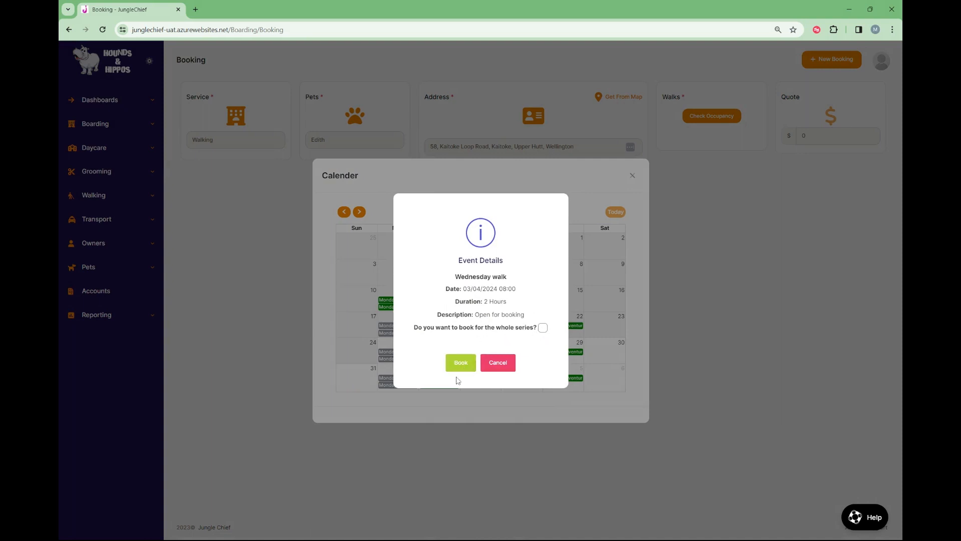
click(461, 364)
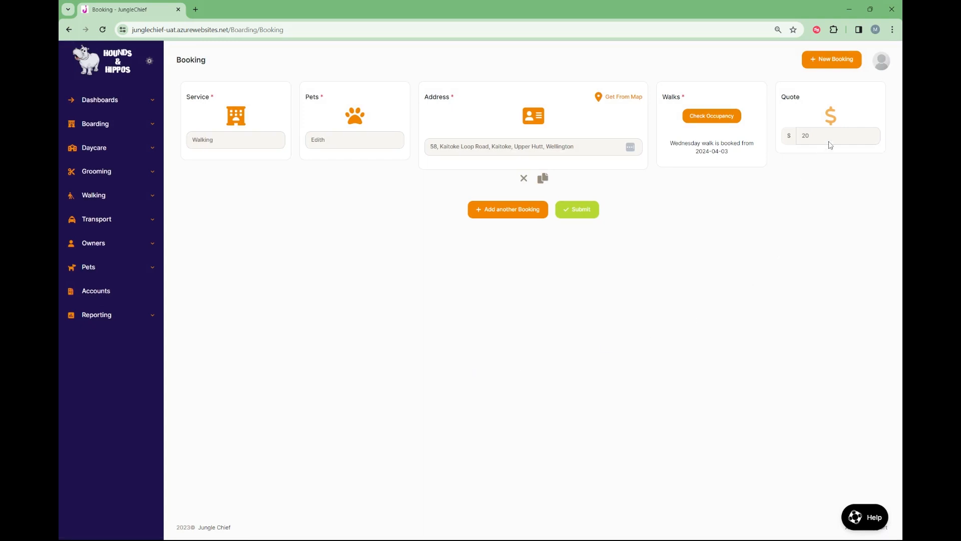
click(581, 212)
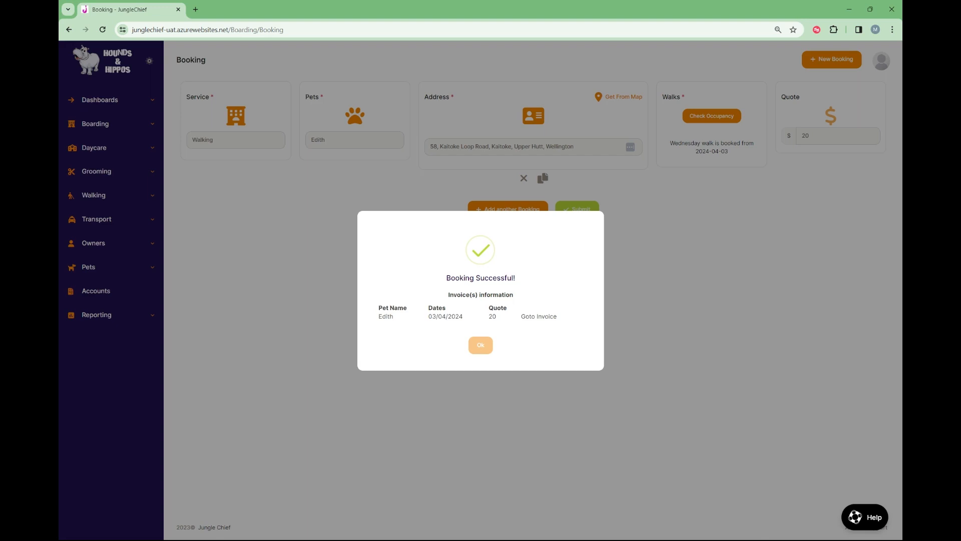
click(479, 348)
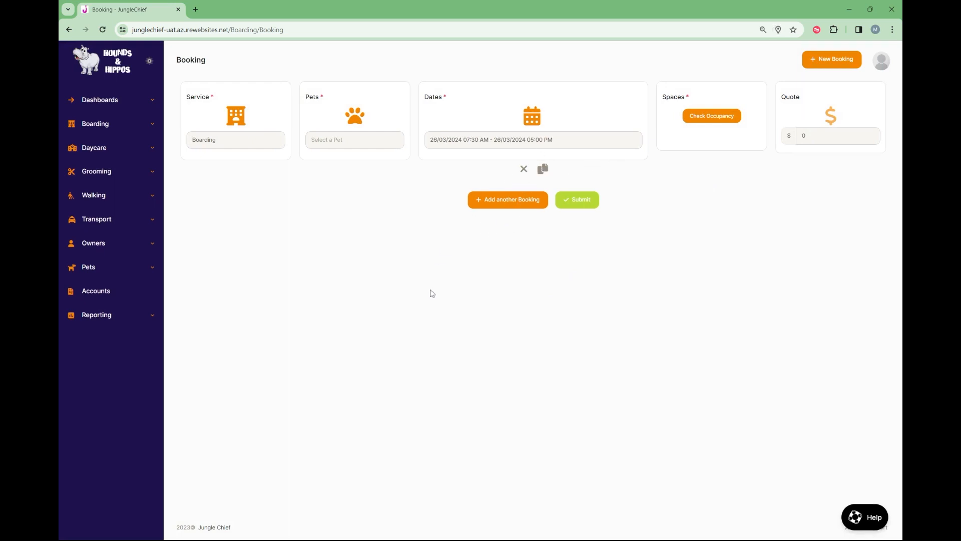
Go to the Walking dashboard and open the Tuesday Afternoon walk to list its bookings.
click(100, 198)
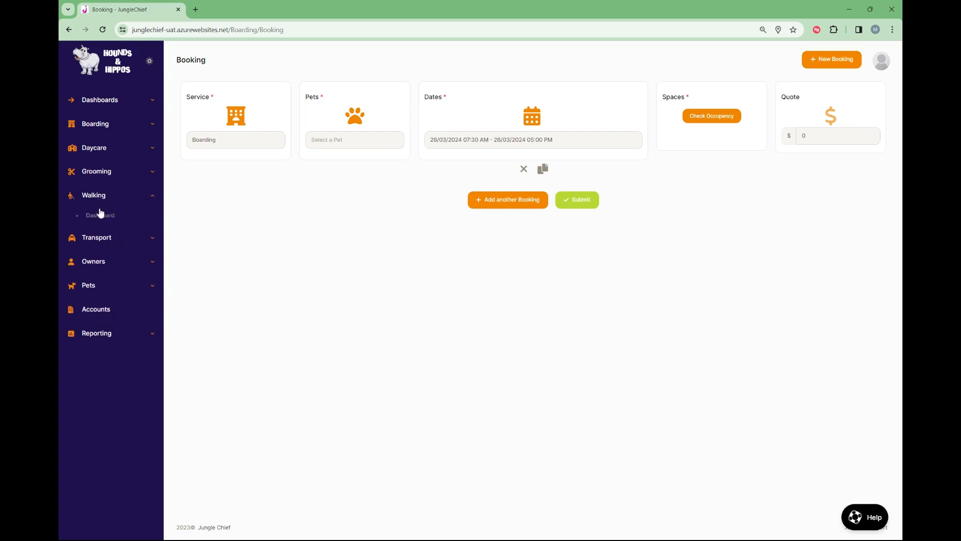
click(100, 216)
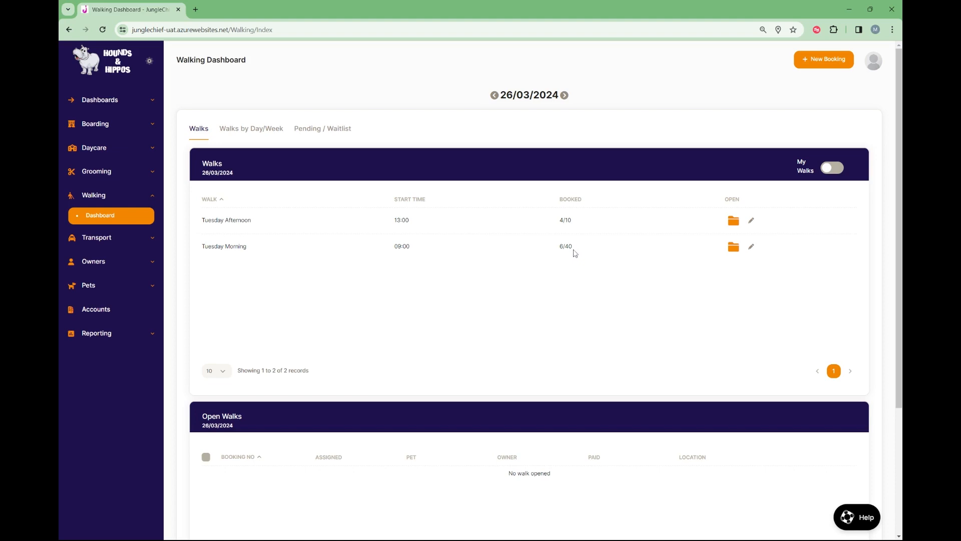
click(731, 225)
scroll(580, 269, down, 3)
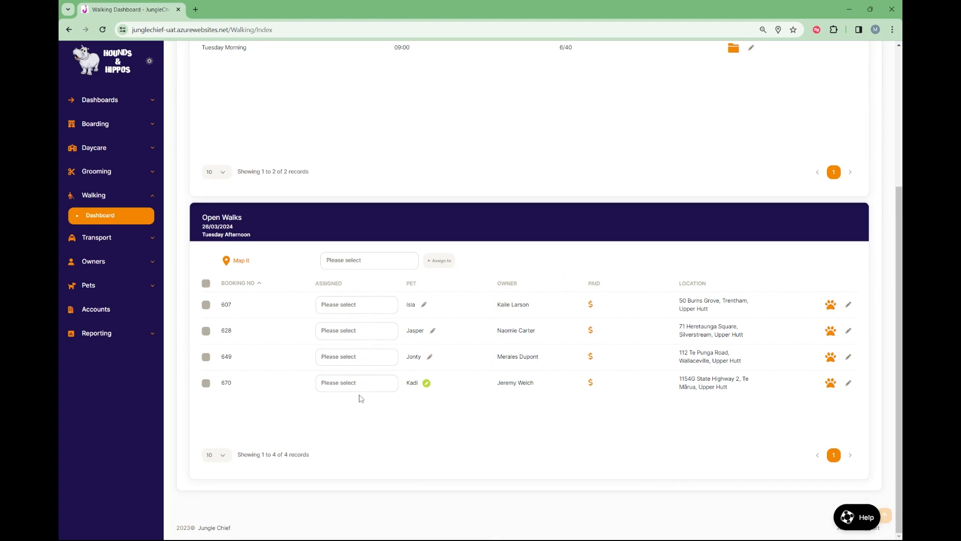
Assign a walker to Isla's booking with the bulk assignment, and set a different walker directly on Jasper's booking.
click(379, 266)
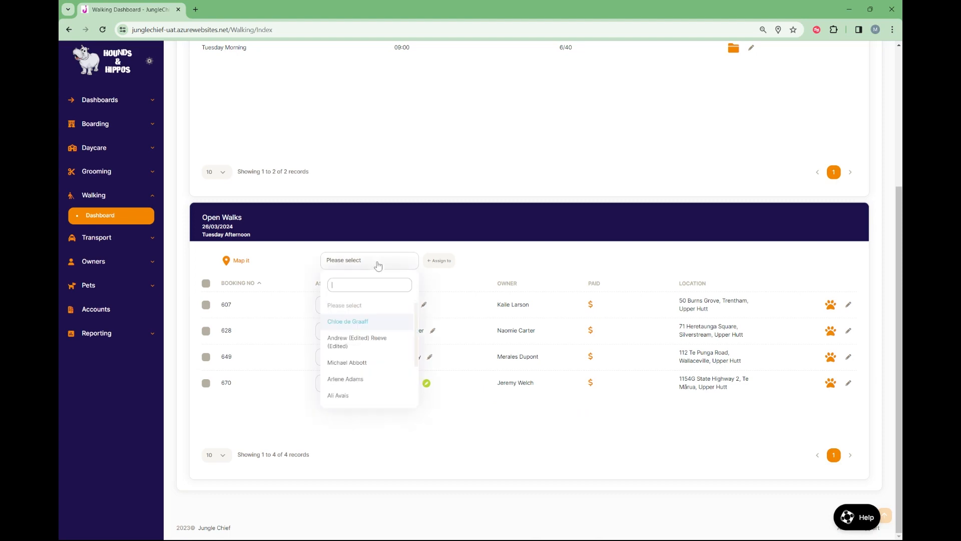
click(345, 365)
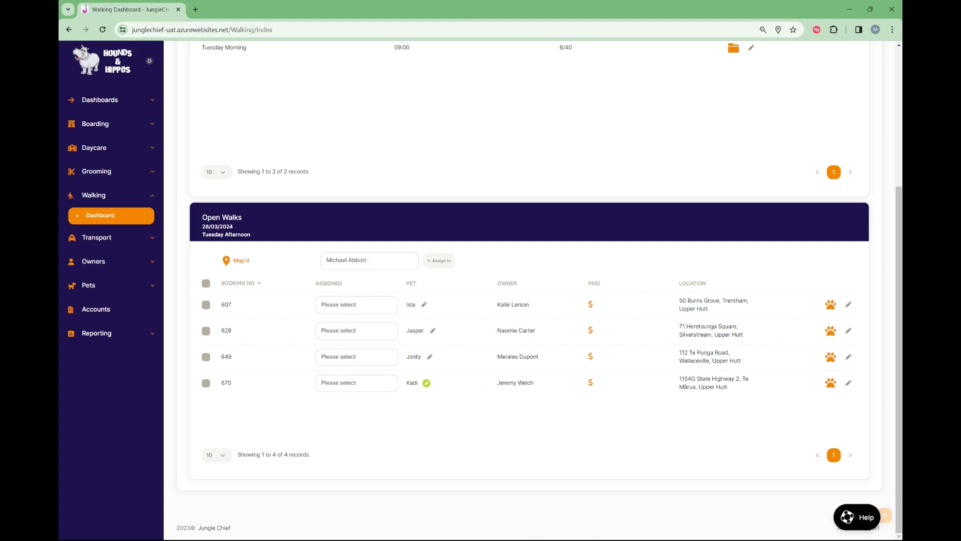
click(442, 266)
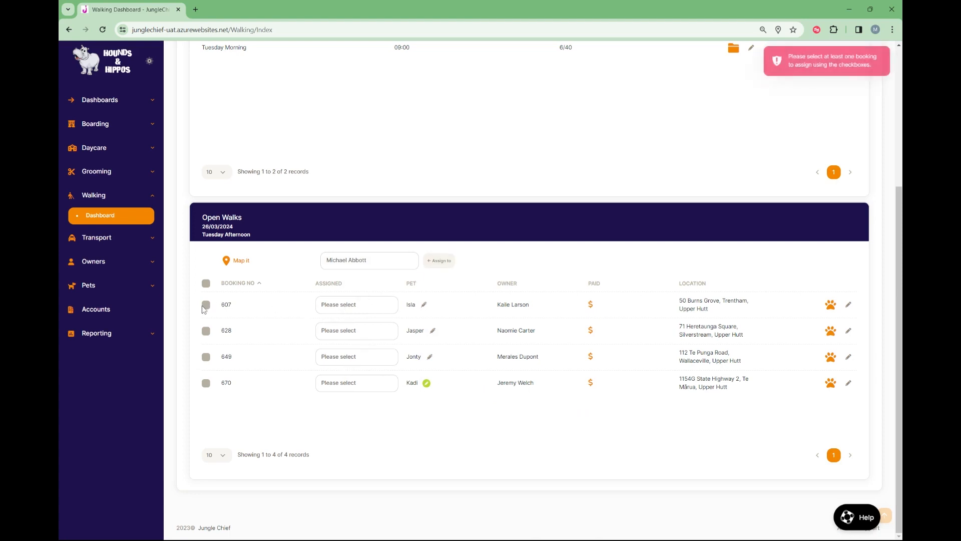
click(205, 305)
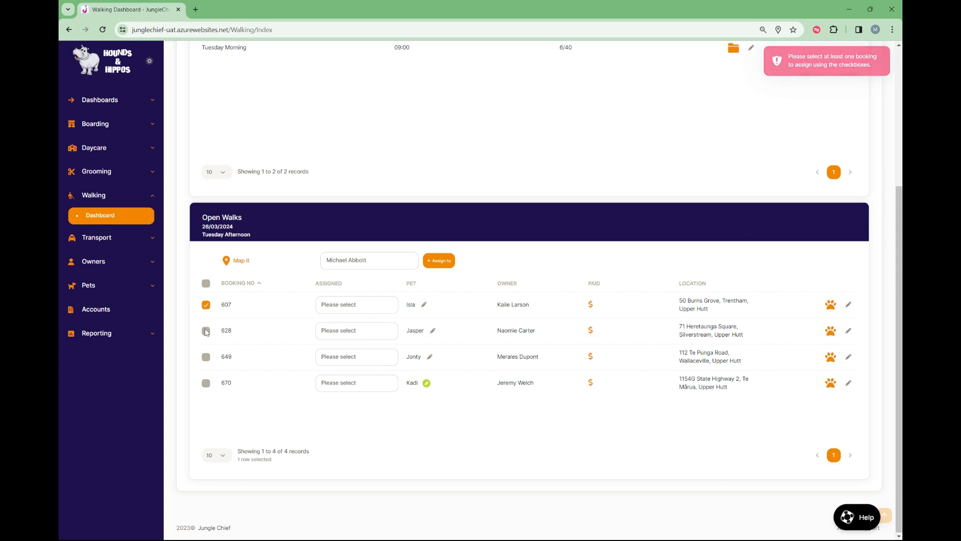
click(437, 264)
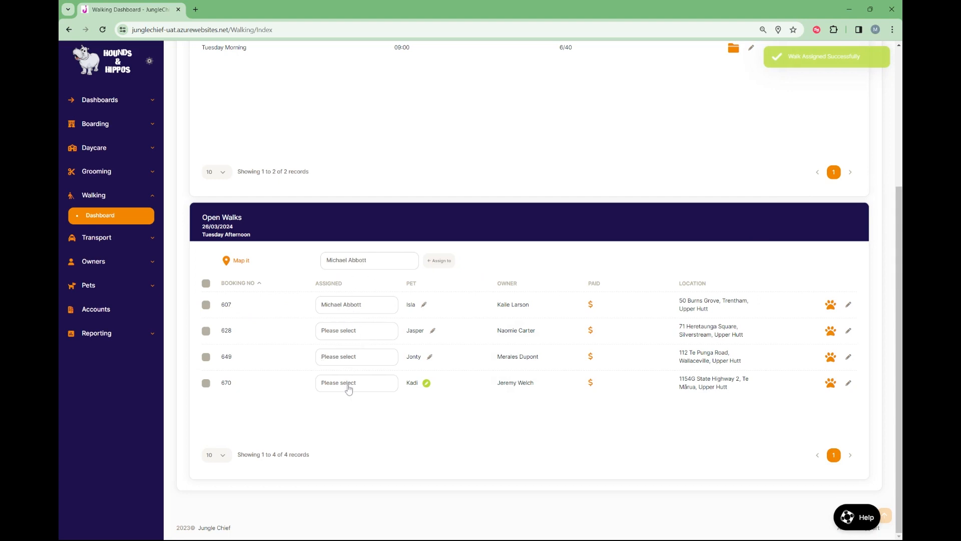
click(362, 336)
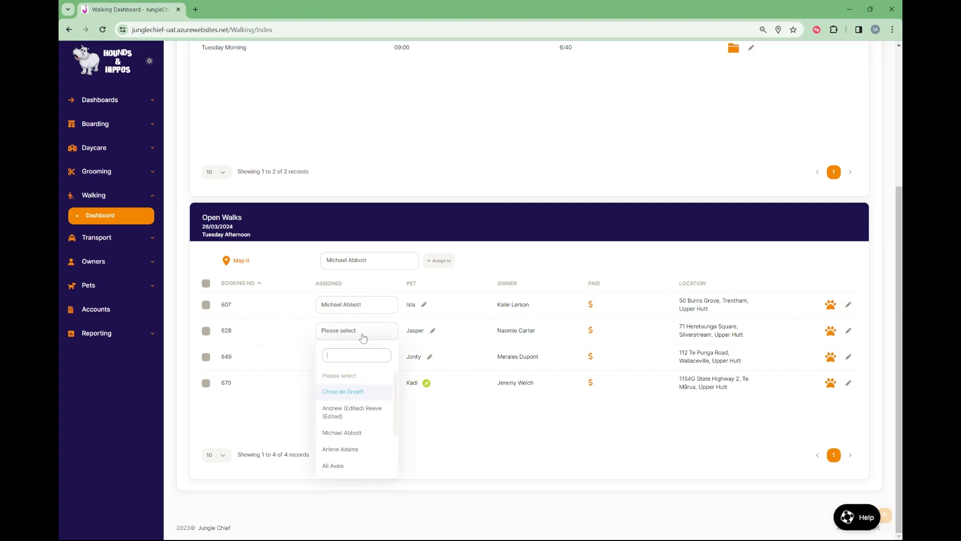
click(333, 466)
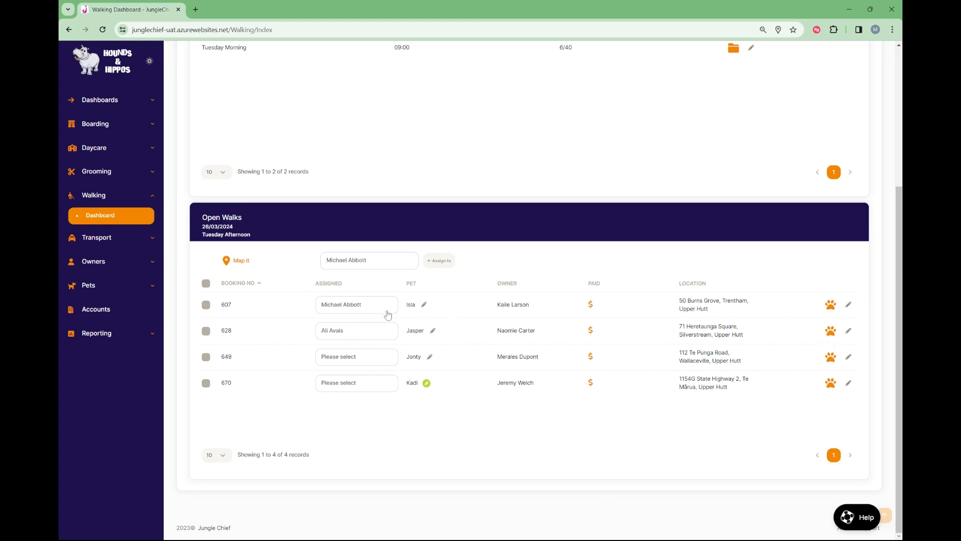
Set the walk status of Isla's booking to Picked Up and save it.
click(831, 306)
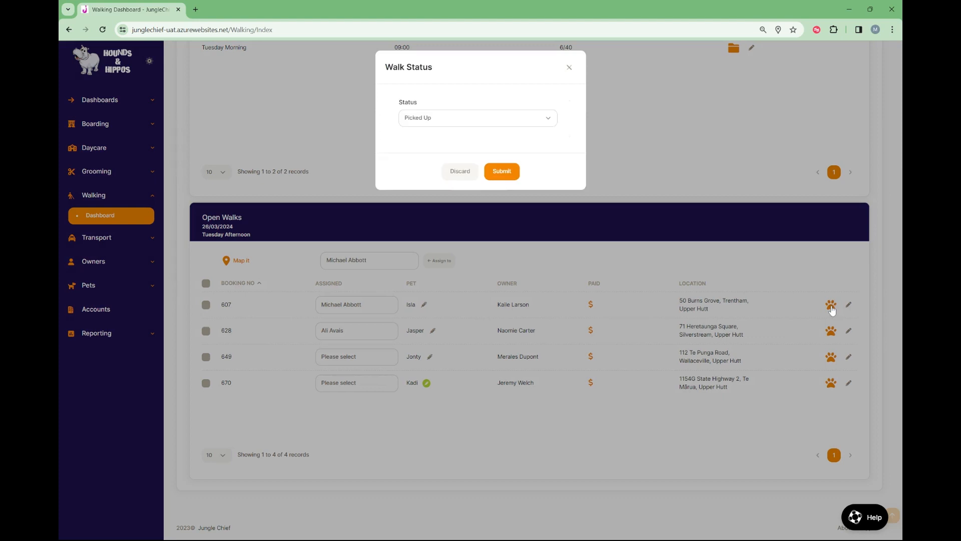
click(531, 124)
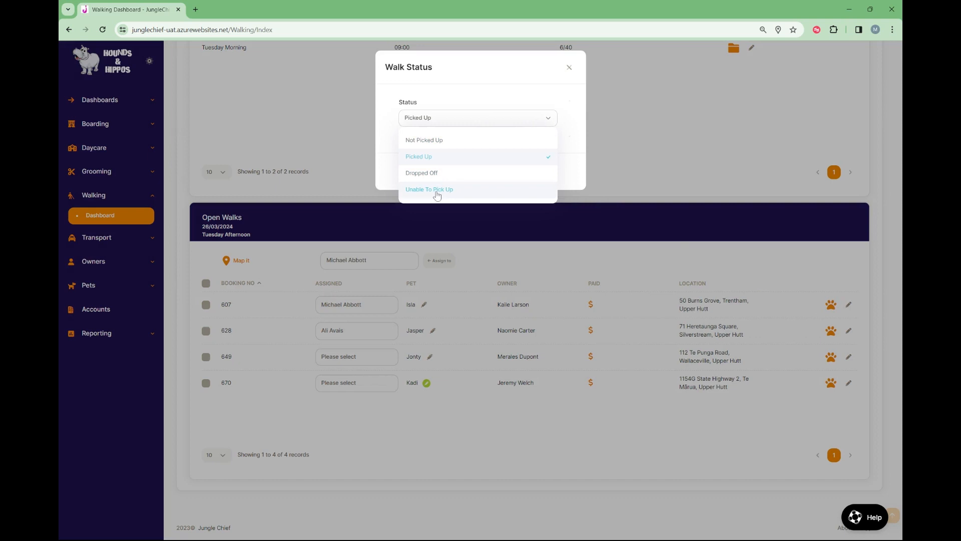
click(427, 158)
click(500, 174)
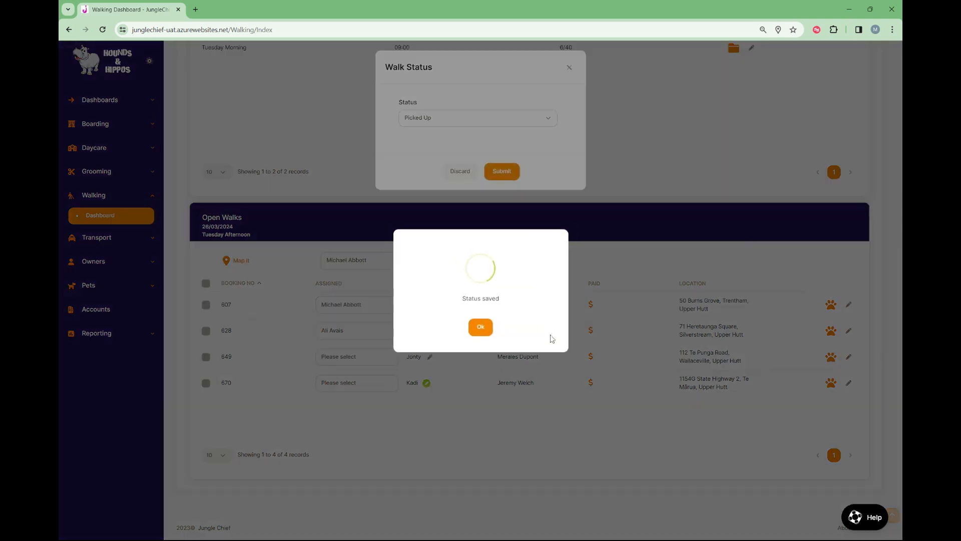
click(481, 328)
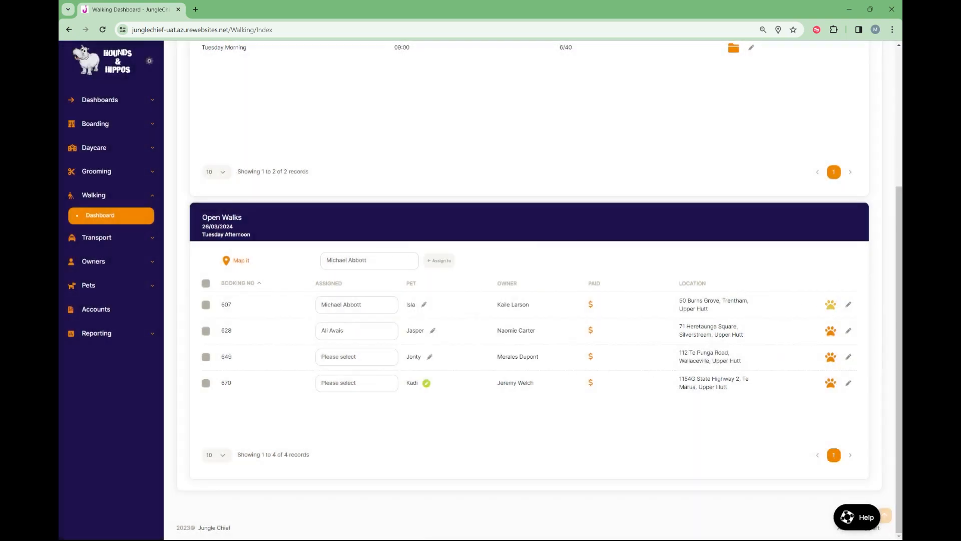
Review the walking dashboard's Walks by Day/Week chart and Pending / Waitlist view, and return to the Walks overview.
scroll(630, 339, up, 4)
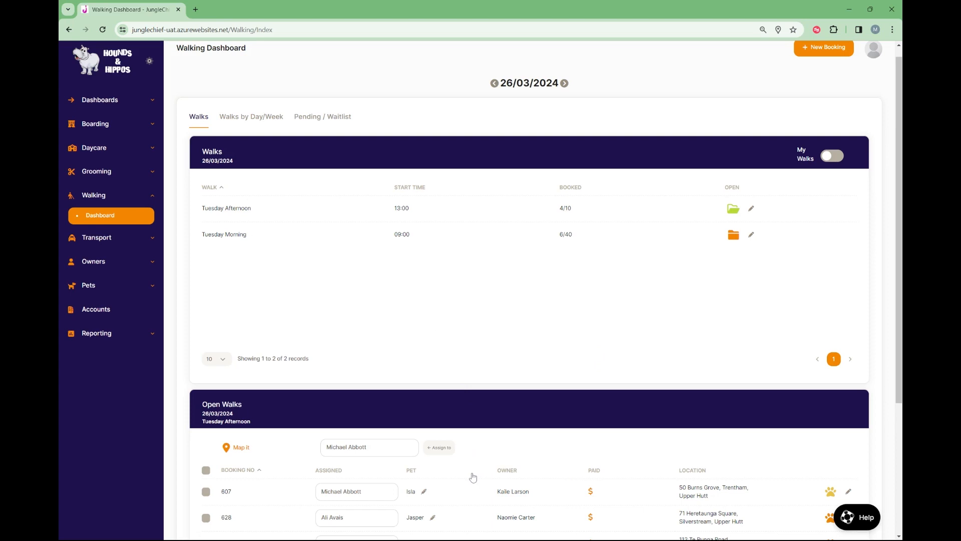
scroll(538, 425, down, 4)
scroll(540, 426, up, 4)
click(245, 123)
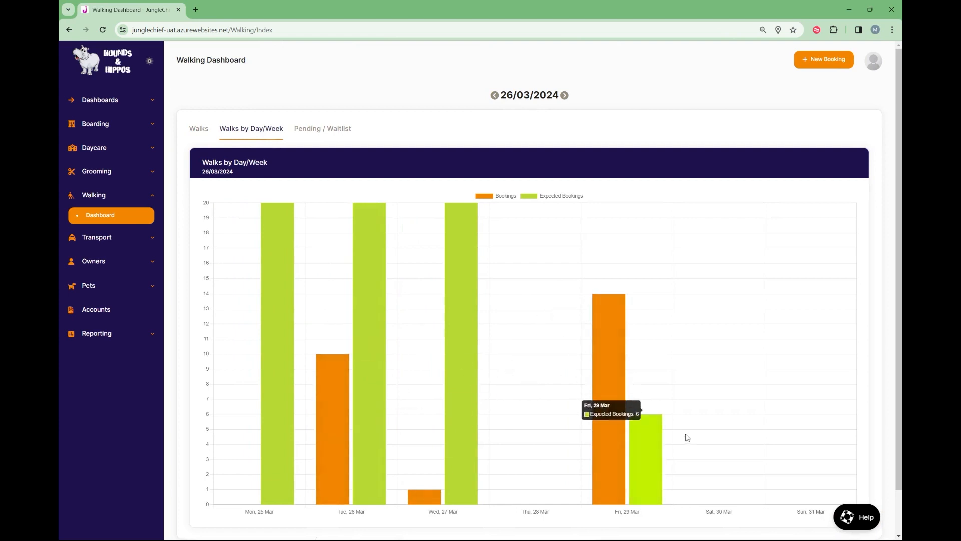
click(318, 131)
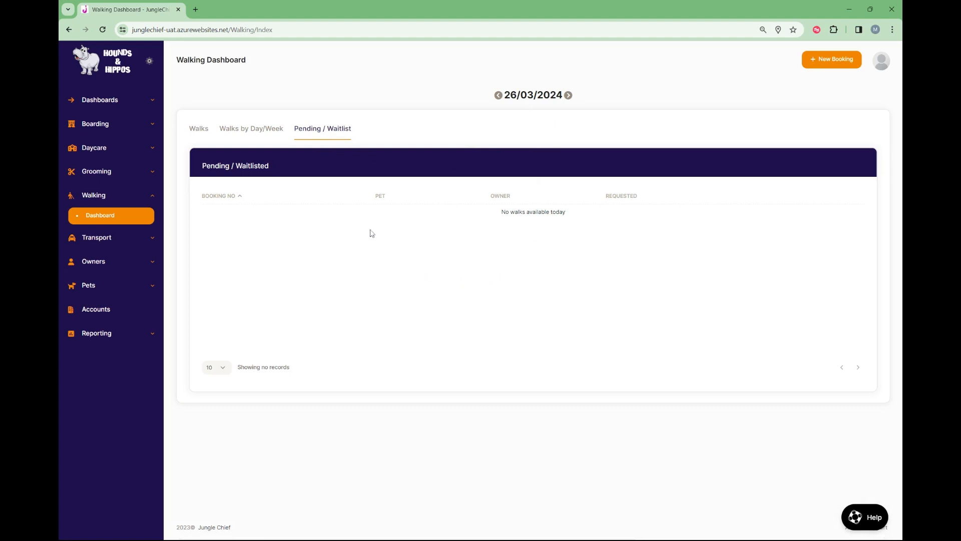
click(203, 135)
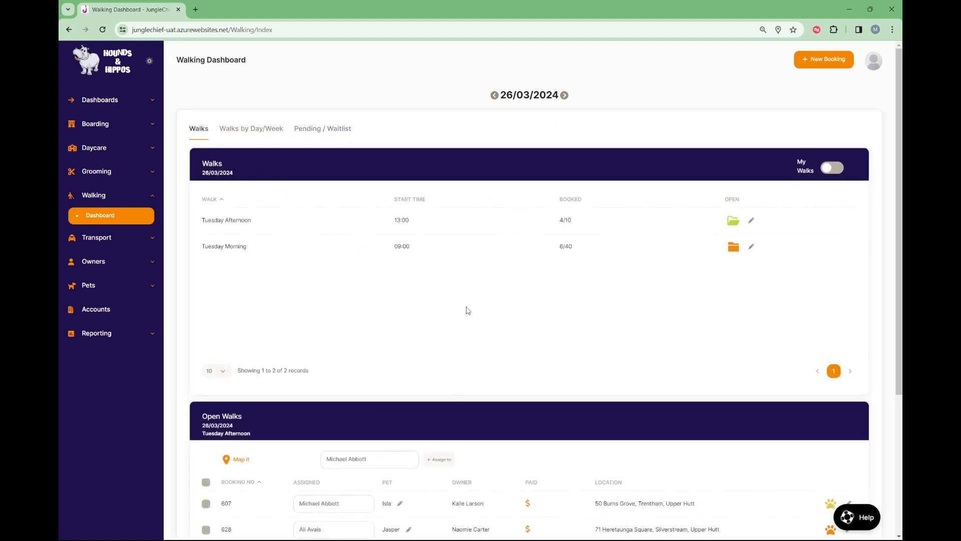
scroll(467, 310, down, 3)
scroll(467, 310, up, 1)
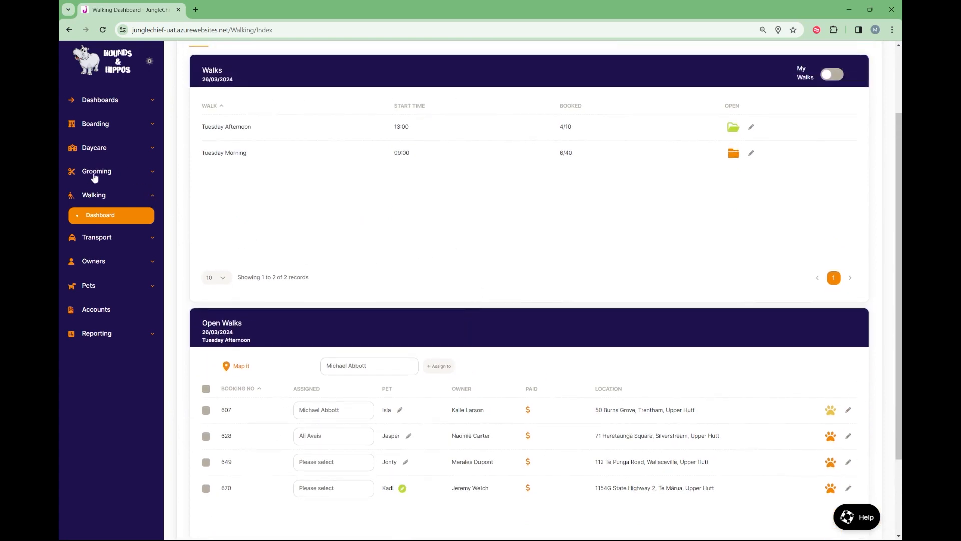
View the list of owners, followed by the list of active pets.
click(95, 262)
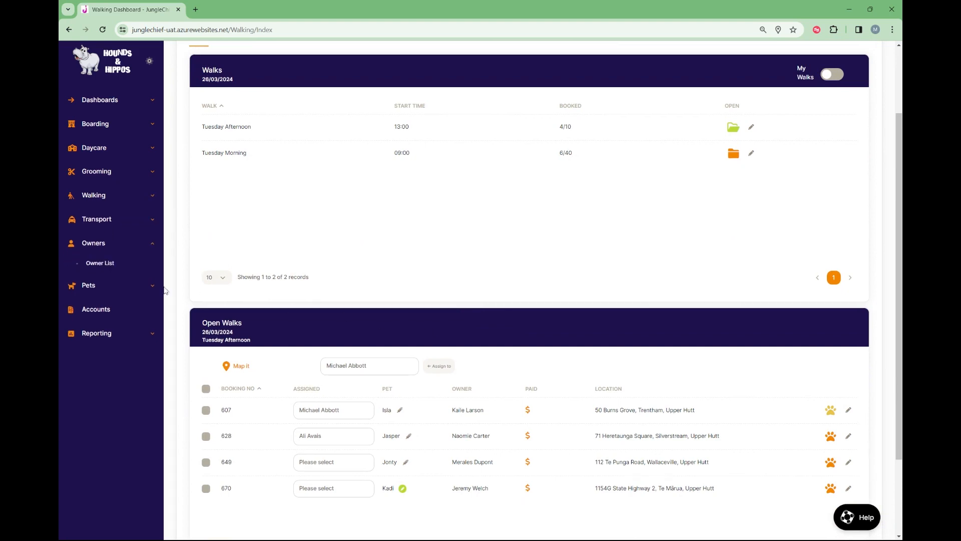
click(98, 266)
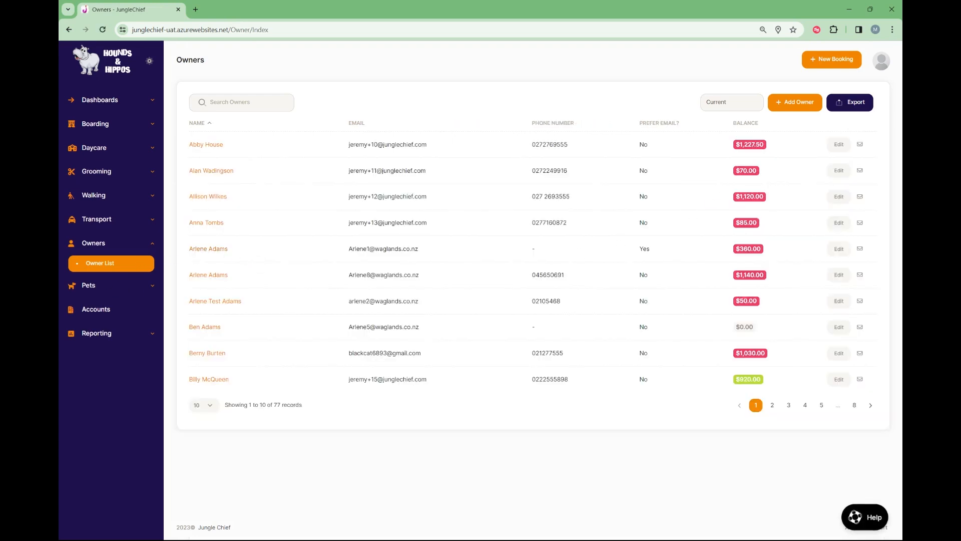
click(86, 286)
click(98, 287)
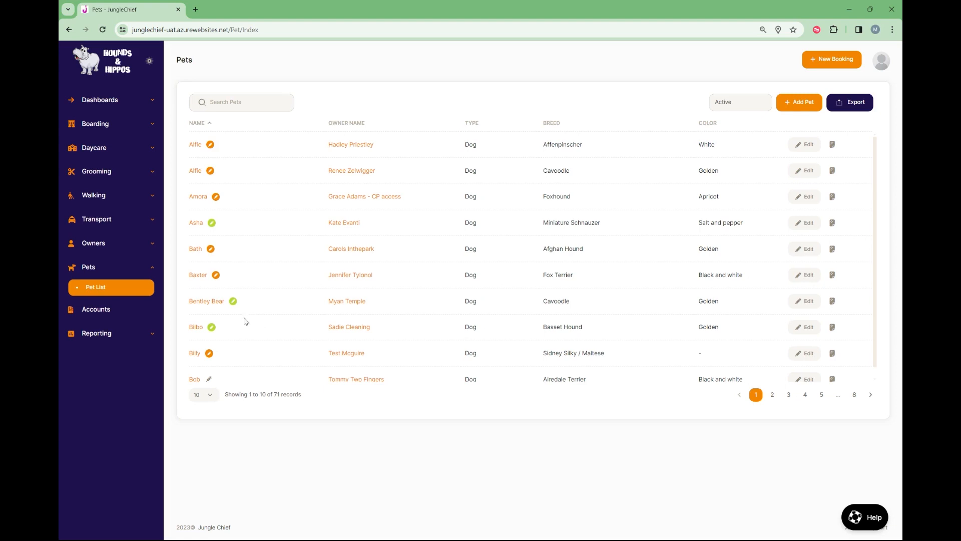
Return to the Walking dashboard and open the Tuesday Morning walk to list its bookings.
click(95, 196)
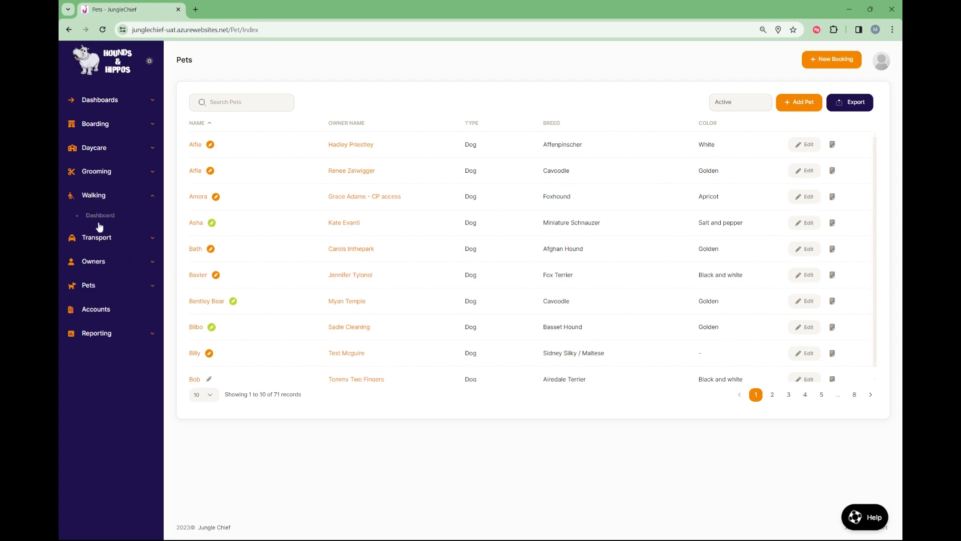
click(100, 216)
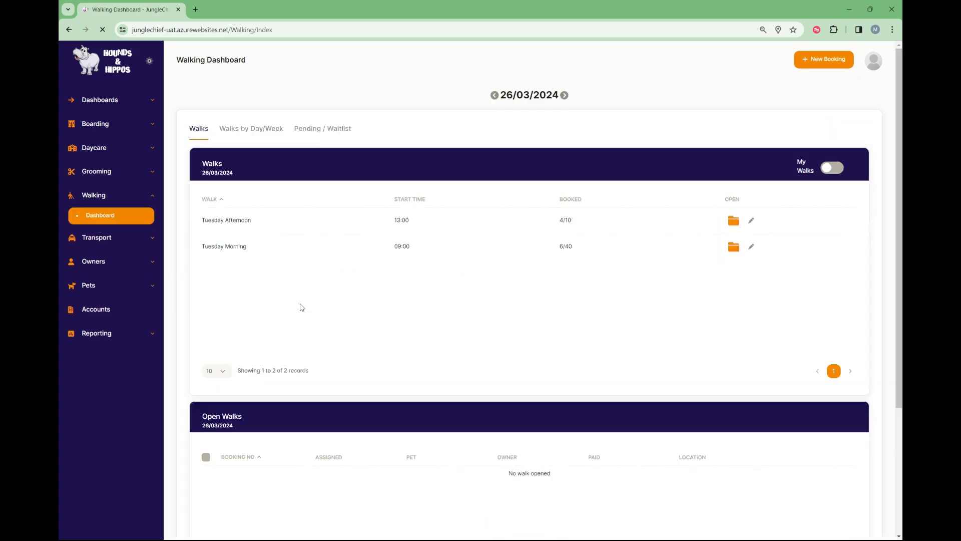
click(738, 252)
scroll(518, 309, down, 1)
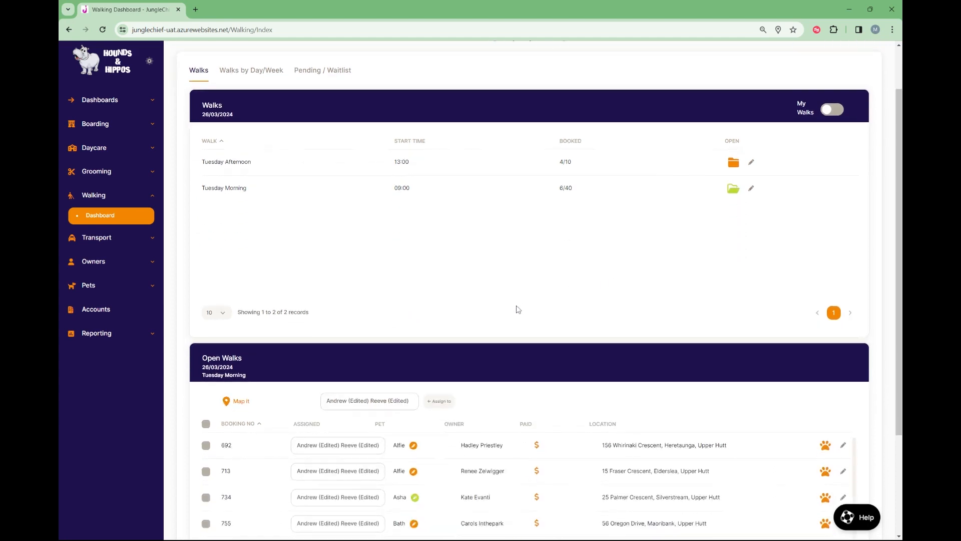
scroll(518, 309, down, 2)
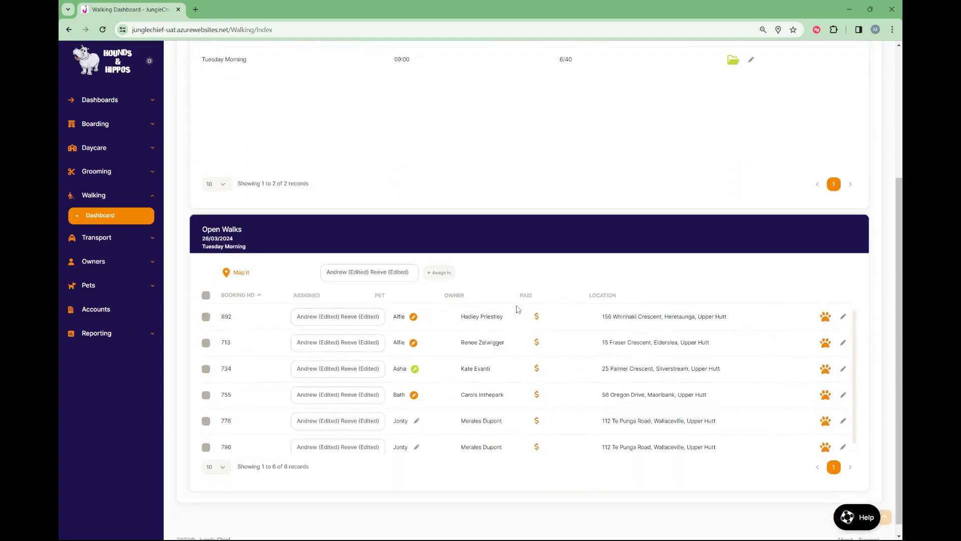
Map the Tuesday Morning walk's pickup locations, get the route directions in Google Maps, and return to the Map Direction page.
click(237, 273)
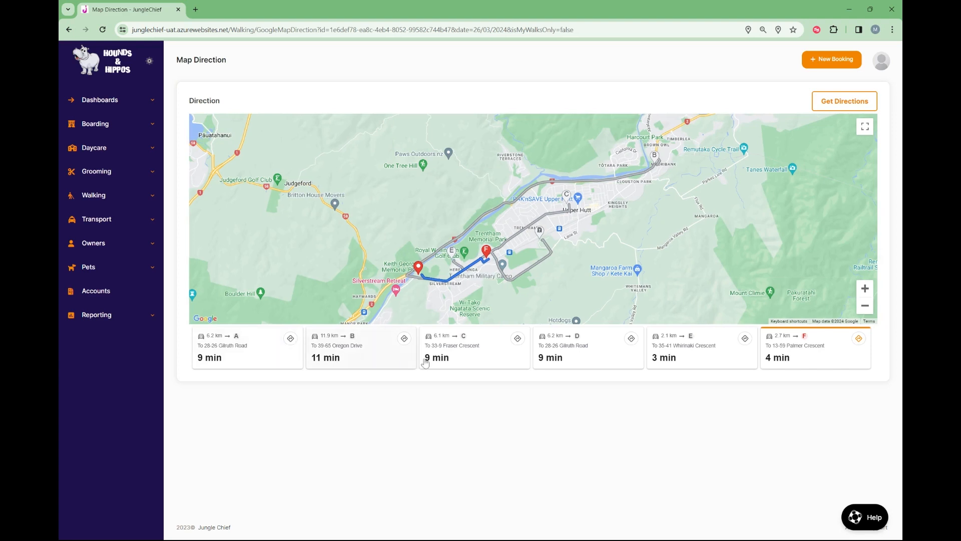
click(833, 107)
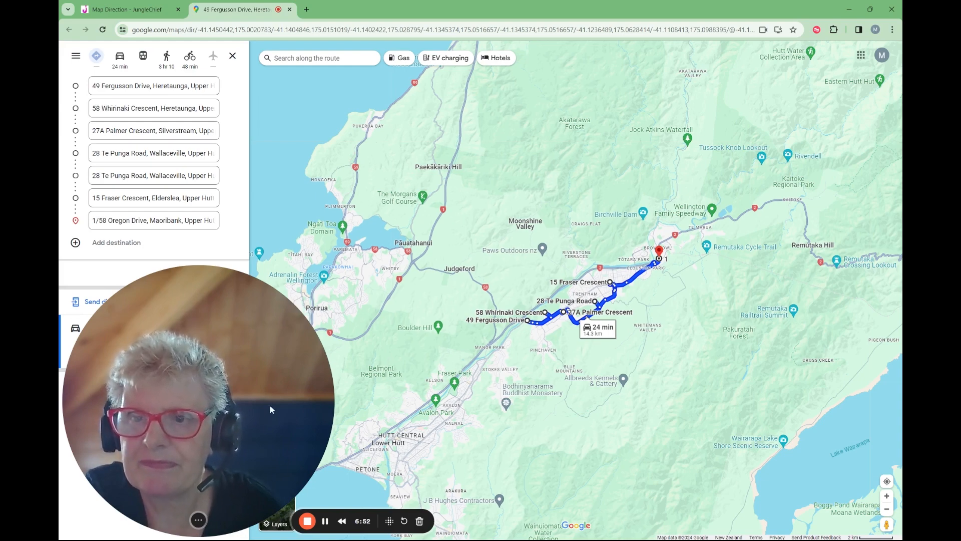
click(119, 11)
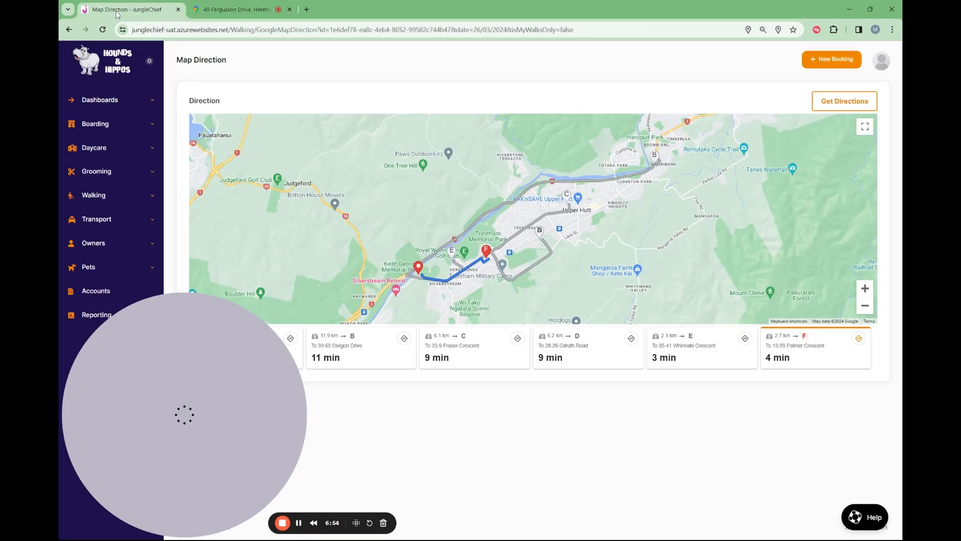